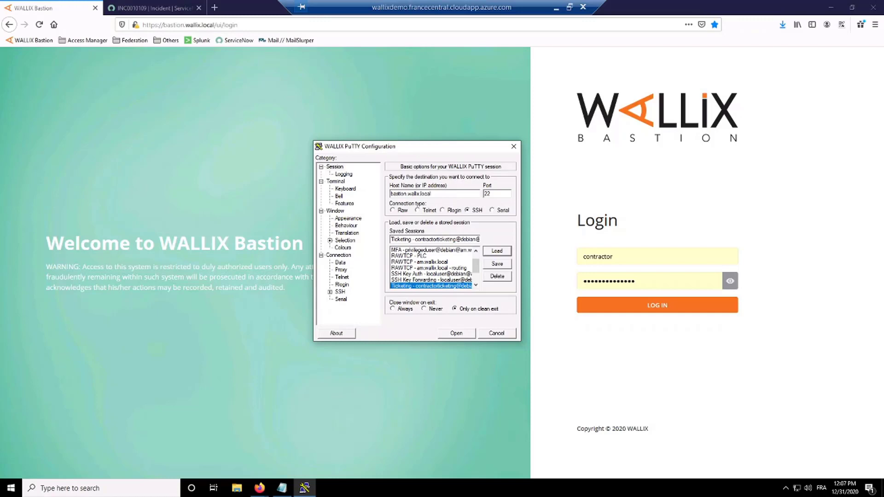
Open the saved bastion SSH session and submit the account password.
key(Return)
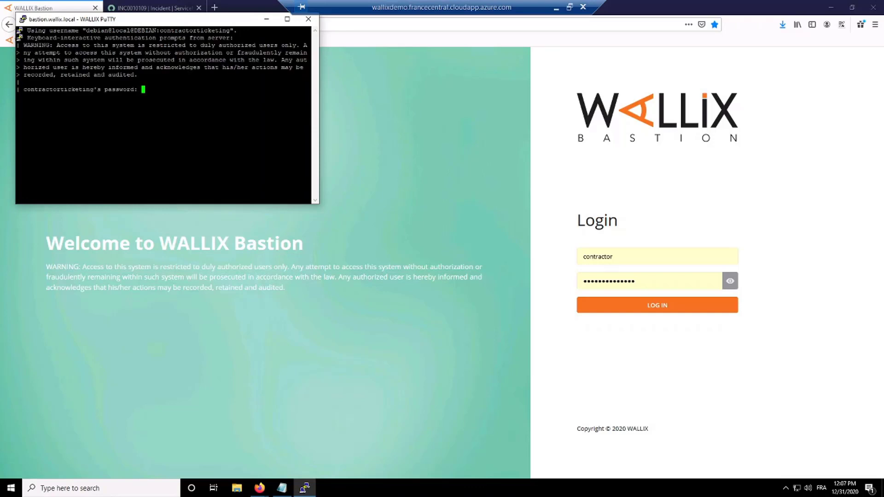
key(Return)
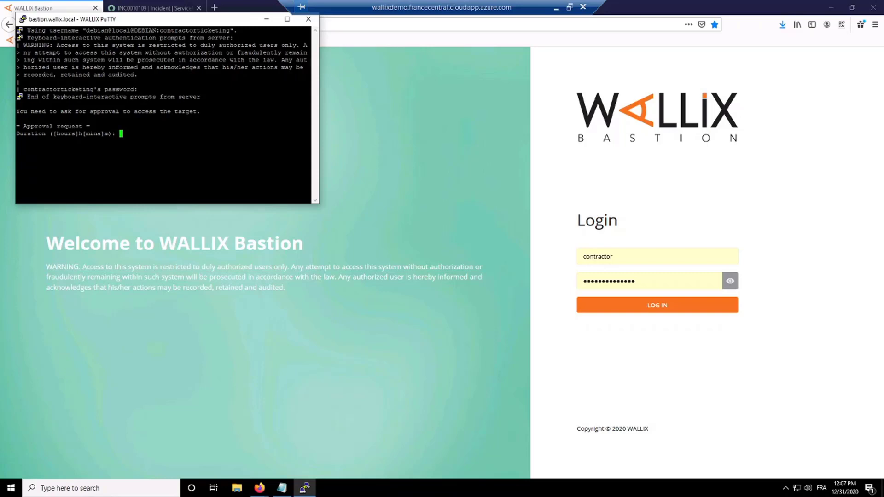
Send an approval request for 5m, filling the ticket field and description 'network mainteannce'.
text(5m)
key(Return)
text(I)
key(Return)
text(netwo)
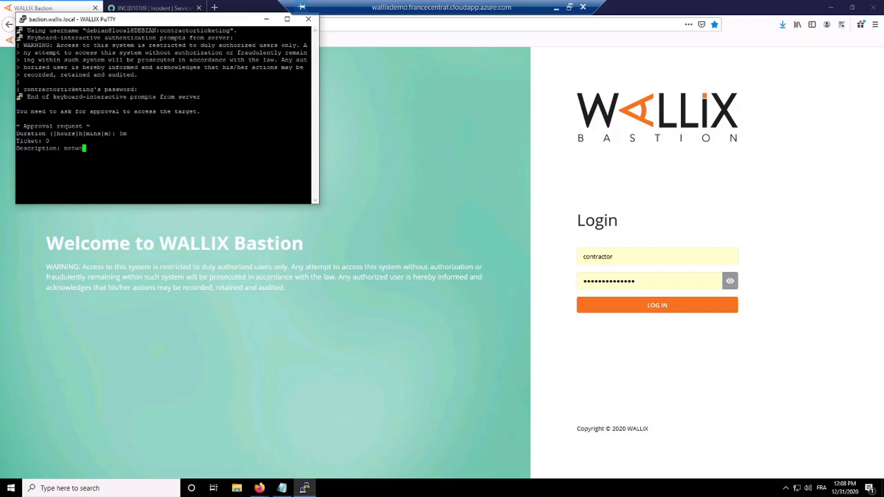
text(rk mainteannce)
key(Return)
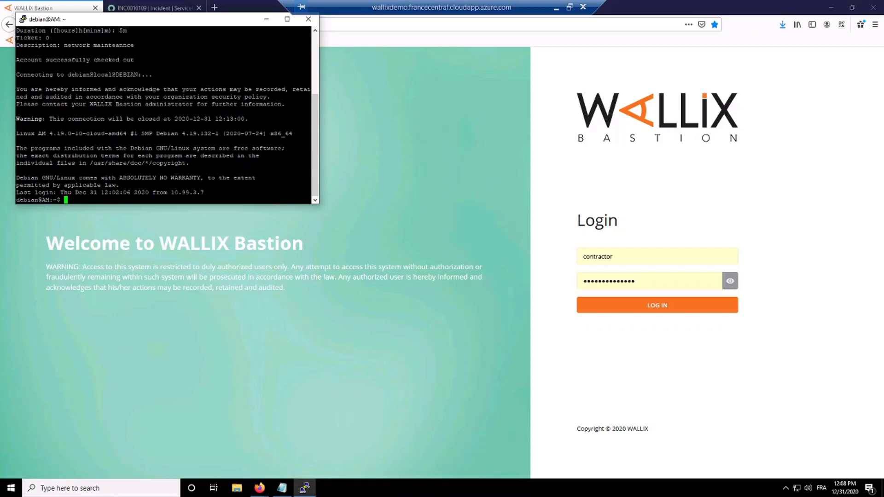
drag(17, 119, 248, 119)
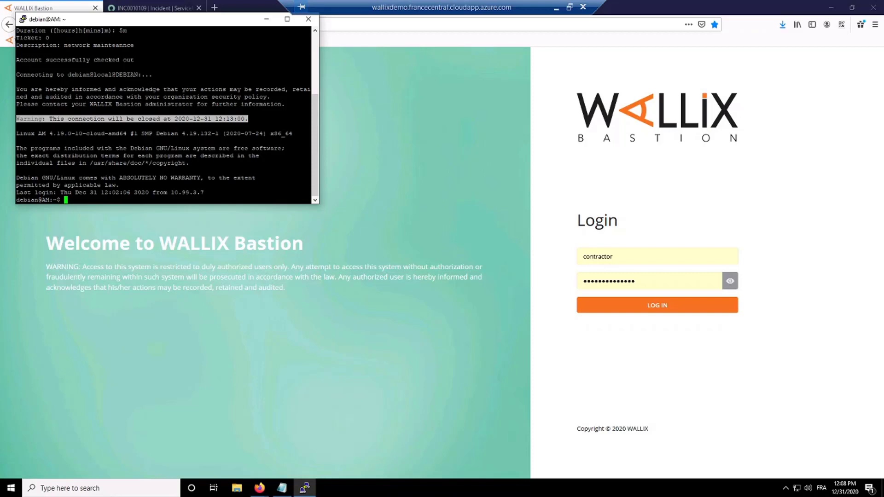
Open incident INC0010110 from the ServiceNow incidents list.
click(152, 7)
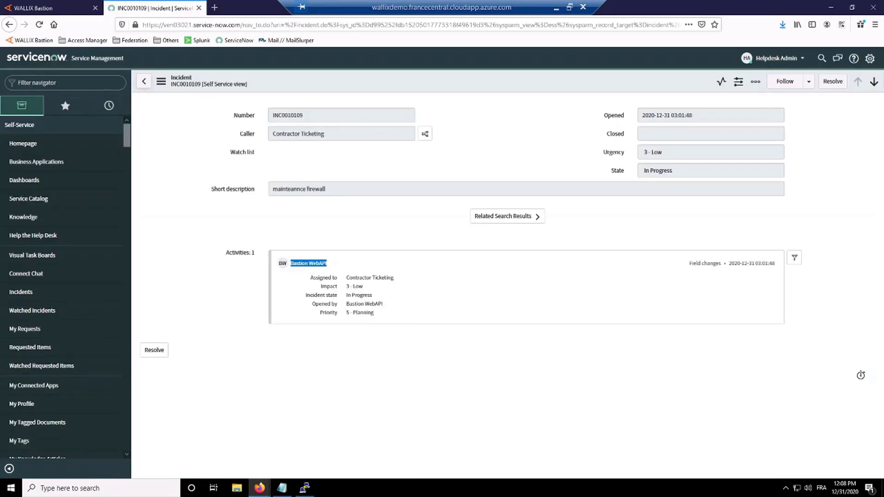
click(144, 81)
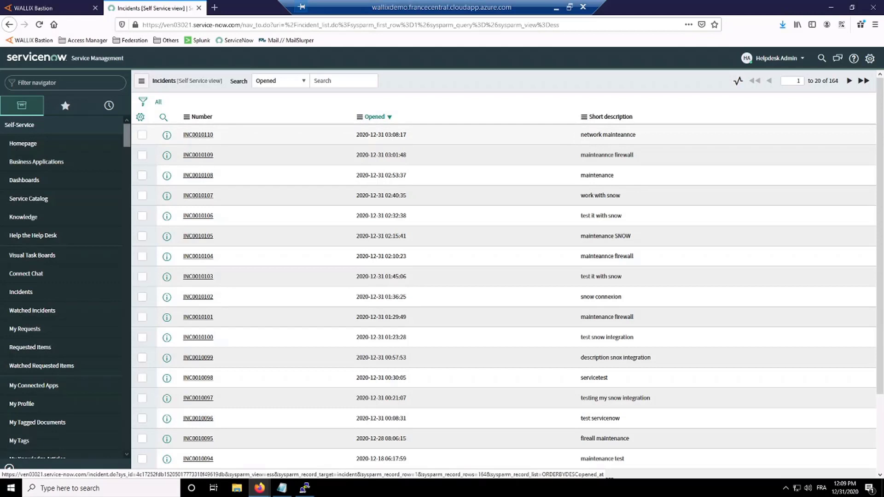
click(198, 135)
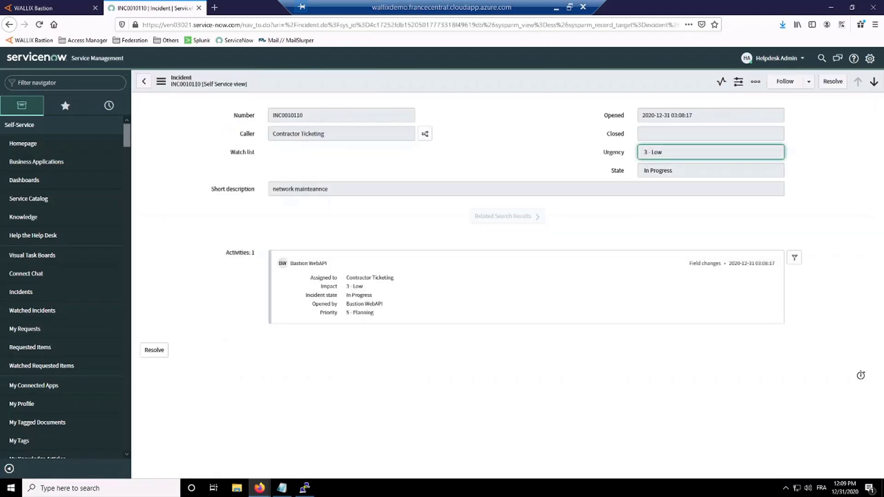
Highlight the incident's caller, 'network mainteannce' short description, and Bastion WebAPI as its creator.
click(298, 133)
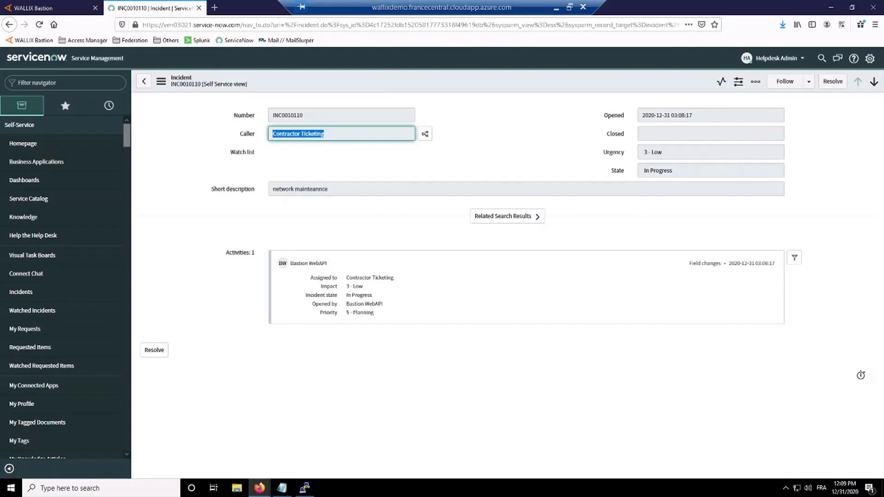
key(Tab)
key(Tab)
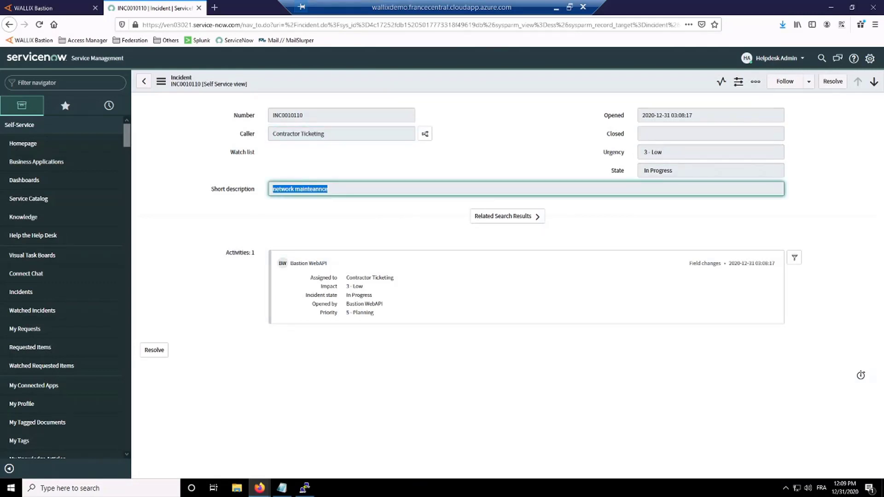
drag(327, 263, 290, 263)
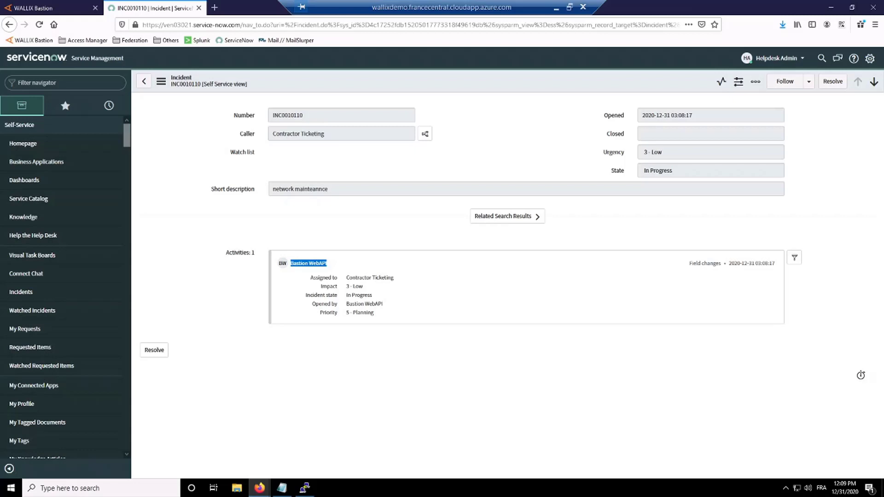
click(260, 488)
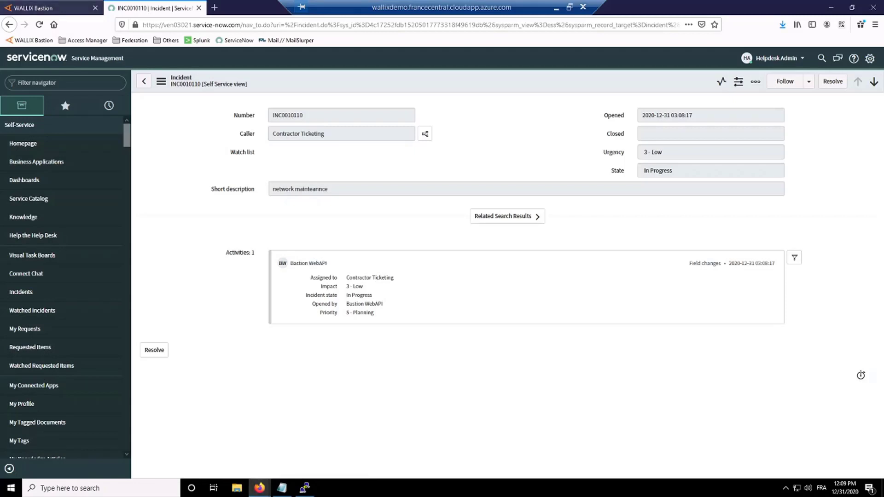
Log in to the WALLIX Bastion web portal and review the My authorizations Sessions list.
key(ctrl+shift+Tab)
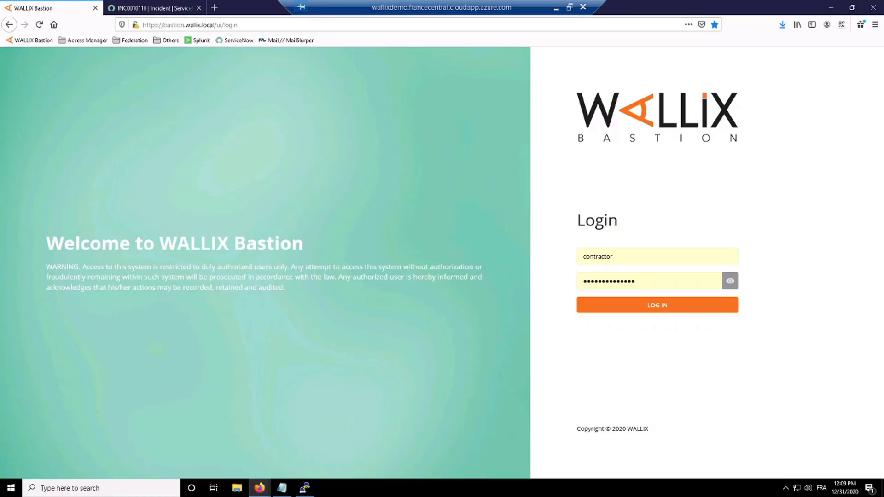
key(shift+Tab)
key(Down)
key(Escape)
key(Return)
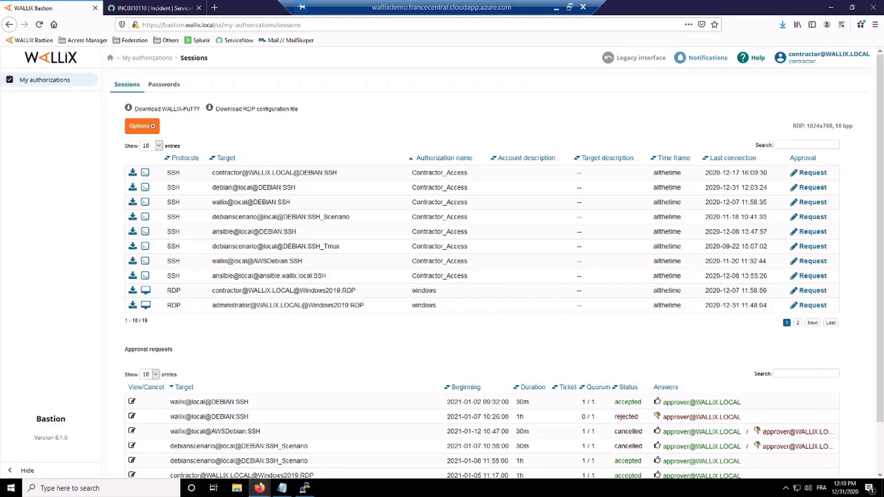
scroll(496, 267, down, 2)
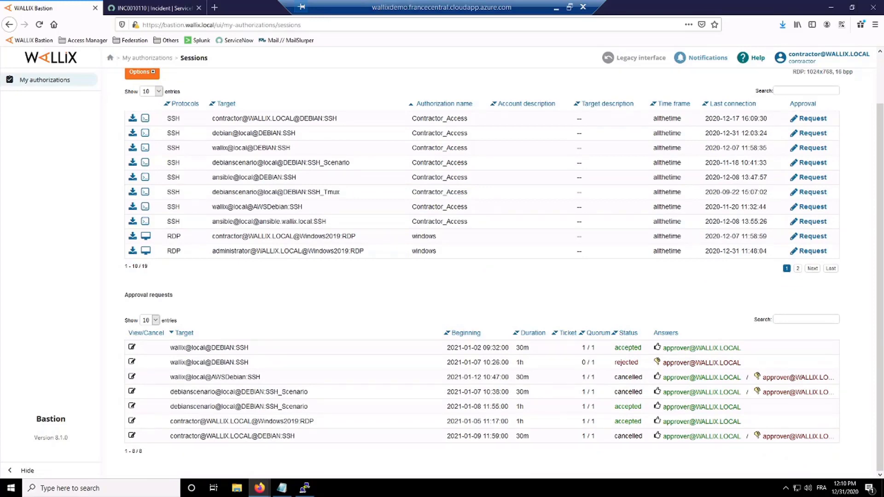
scroll(496, 266, up, 2)
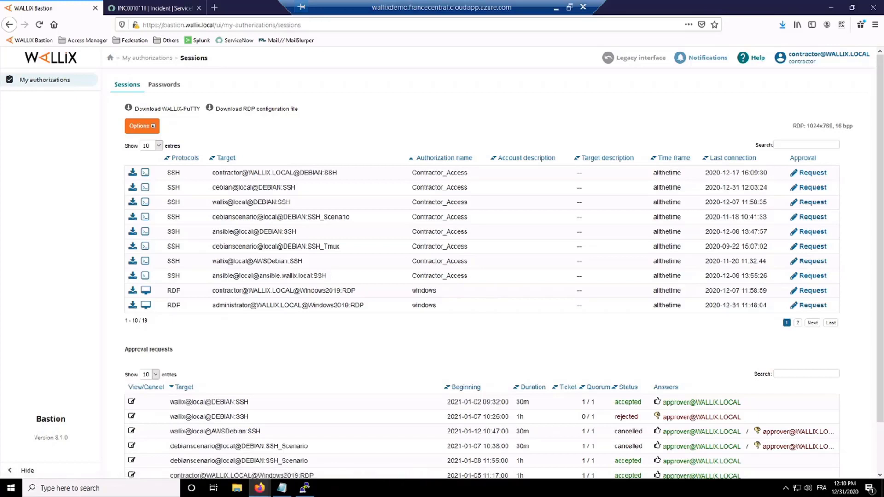
click(806, 305)
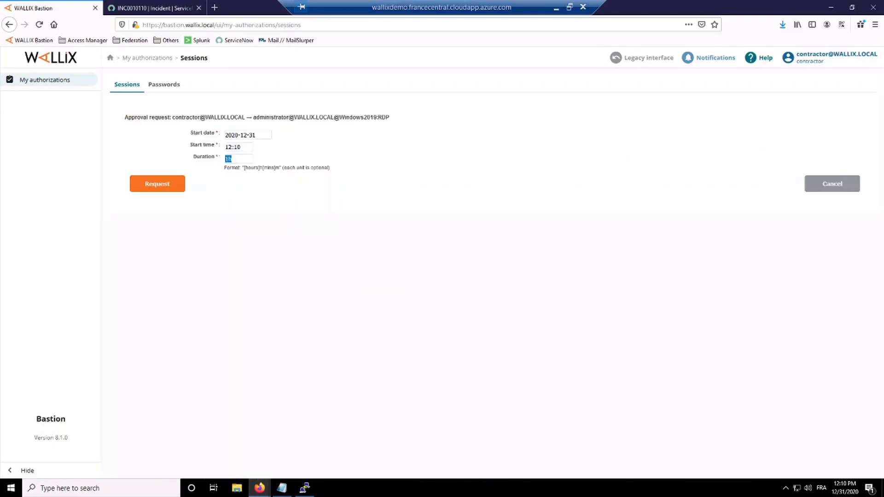
click(247, 135)
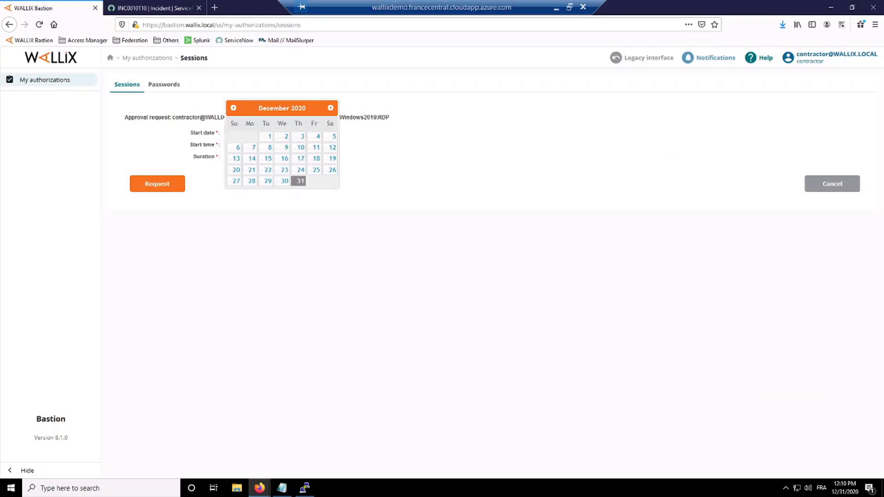
click(330, 108)
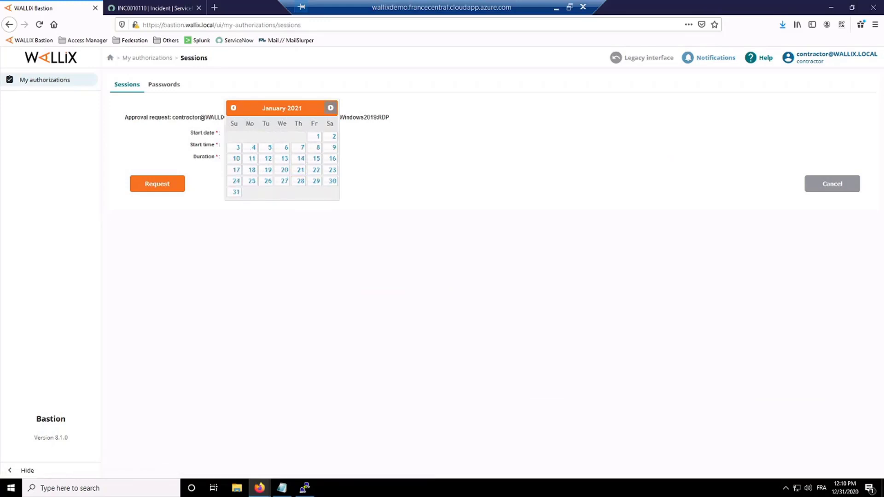
click(315, 159)
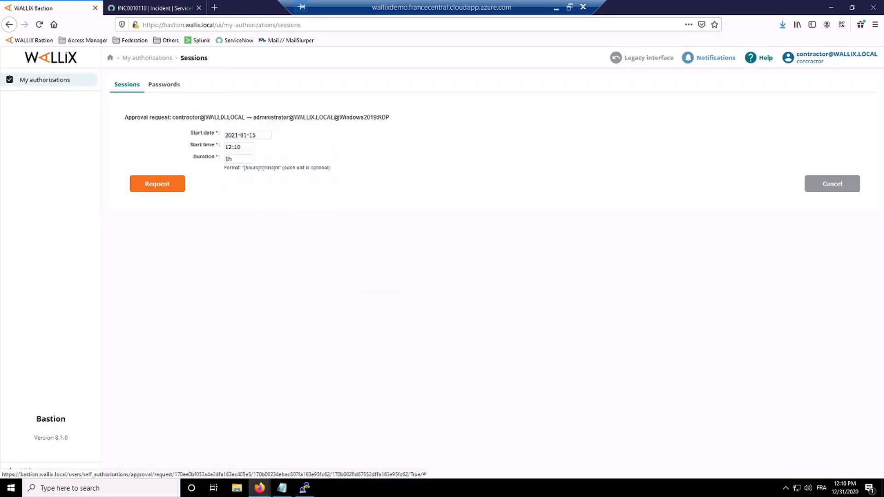
click(238, 147)
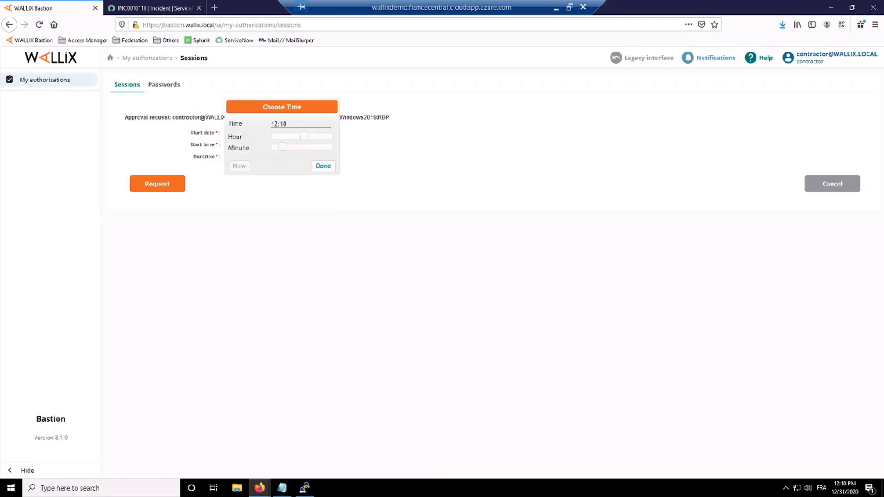
key(Escape)
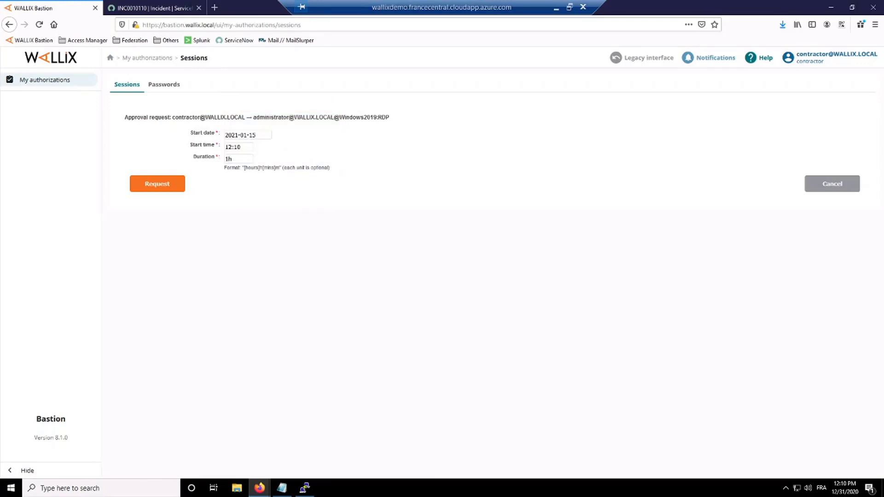
key(Return)
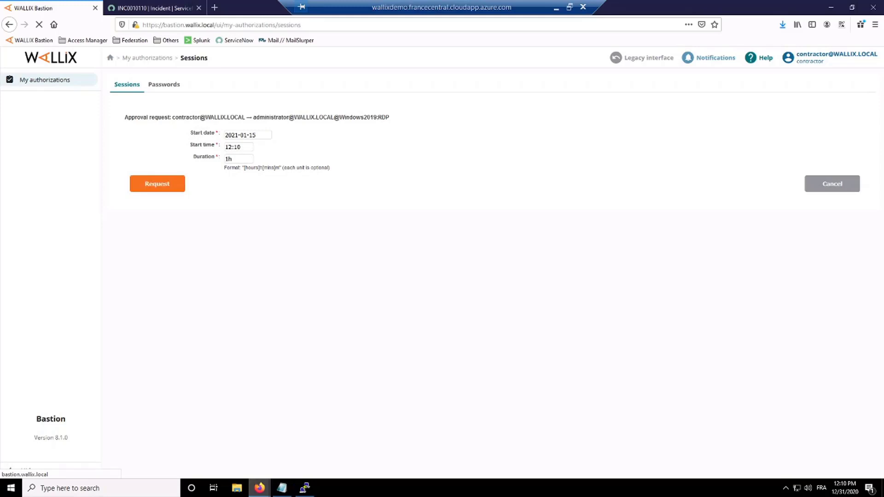
mouse_move(259, 488)
click(308, 449)
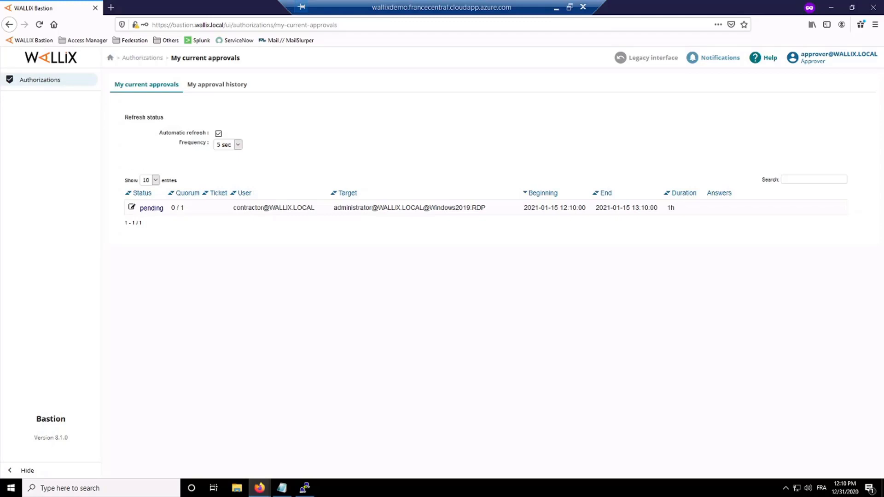
Open the pending Windows2019 request, comment 'ok for this connexion', and shorten its duration to 30m.
click(152, 208)
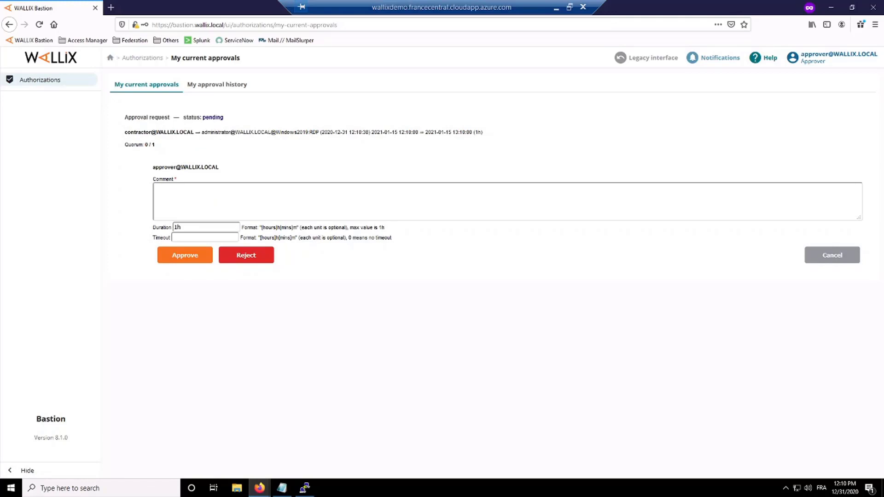
drag(124, 145, 157, 144)
click(157, 188)
text(ok for this connexion)
click(181, 227)
double_click(177, 227)
text(30m)
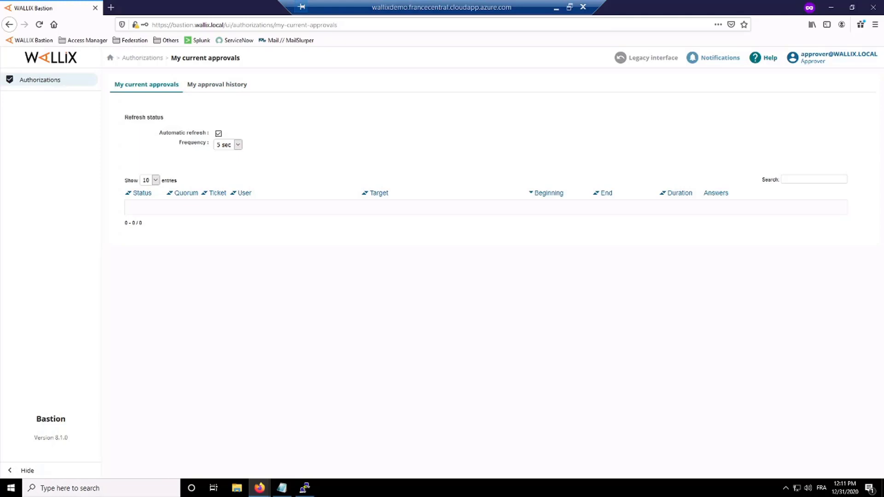
click(216, 84)
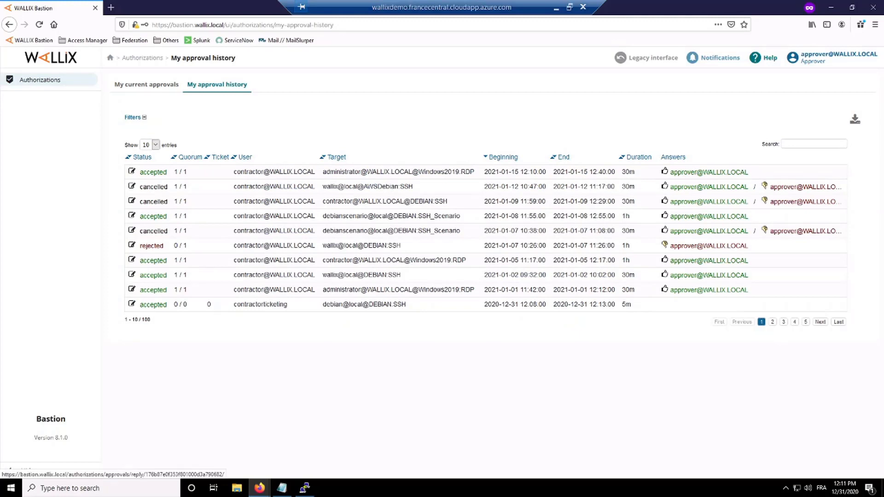
click(131, 171)
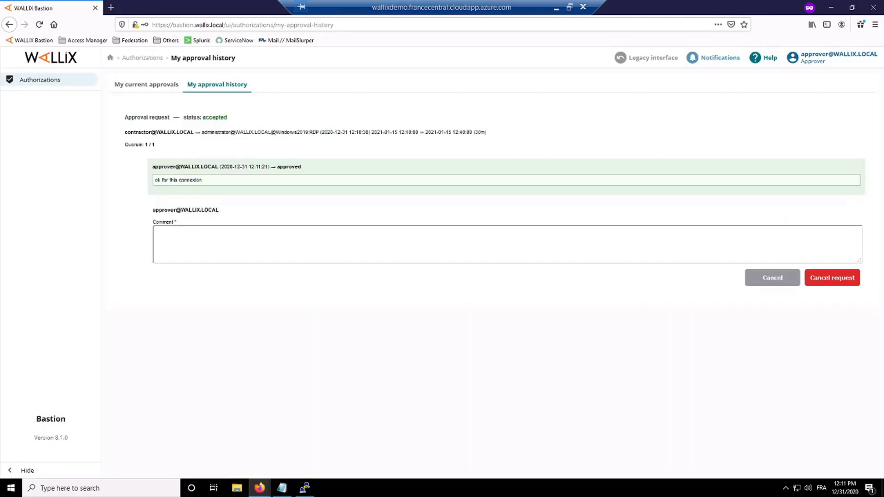
text(ok probleme)
key(BackSpace)
click(831, 278)
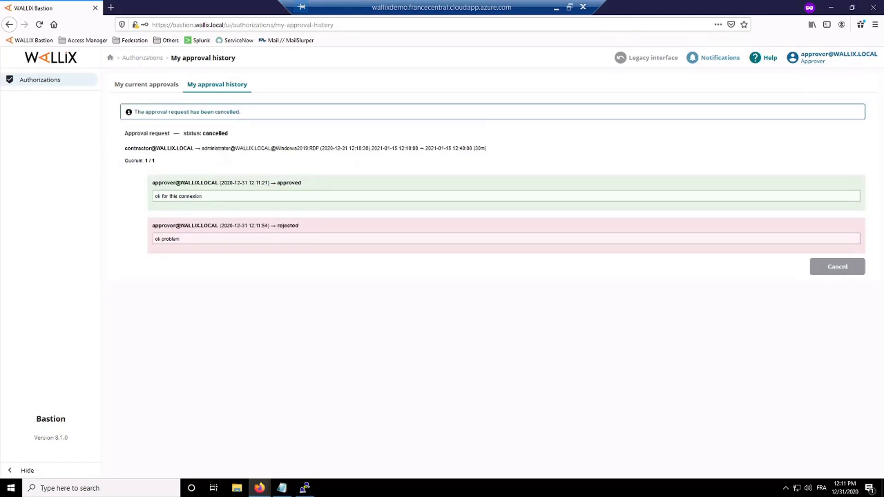
click(147, 85)
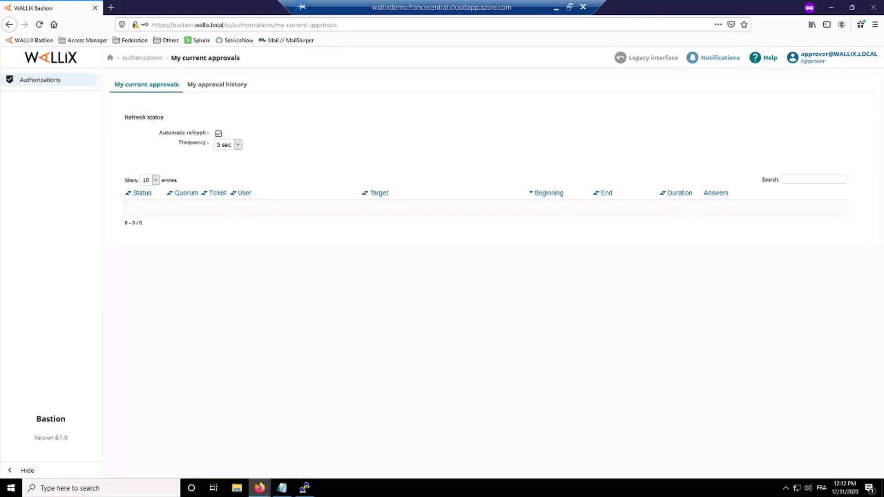
Switch to the contractor's WALLIX Bastion Sessions window.
mouse_move(260, 488)
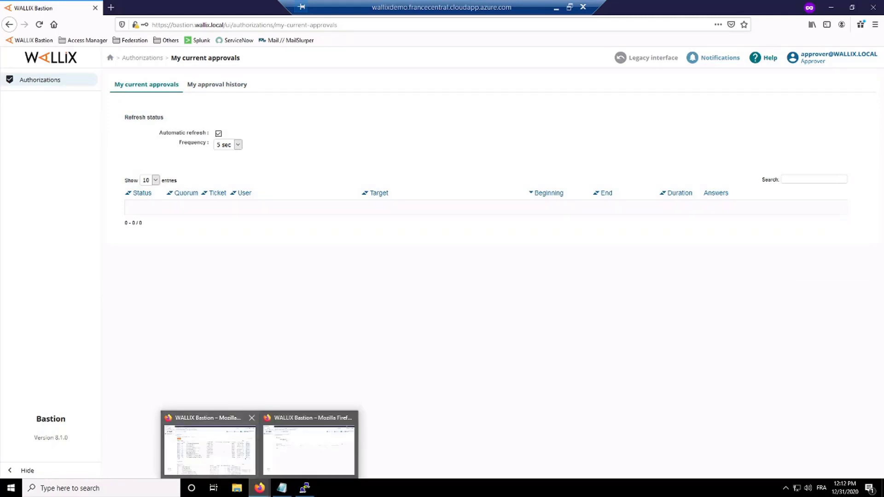
click(209, 449)
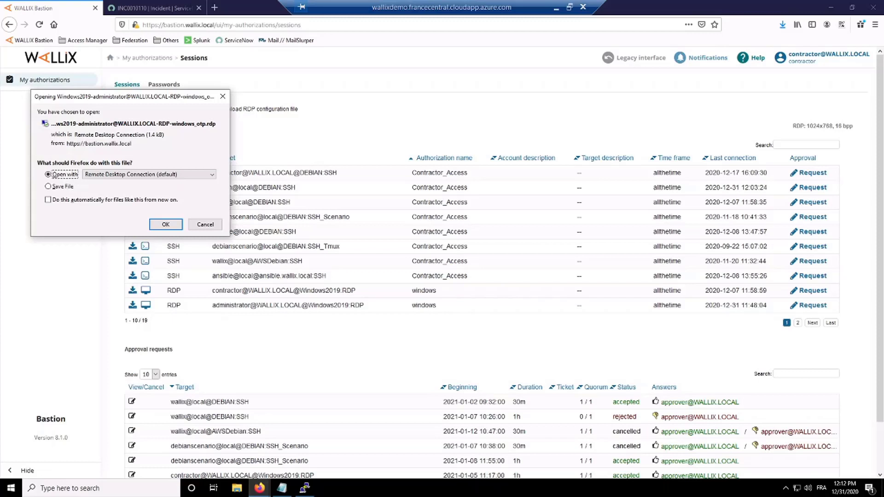
Open the Windows2019 RDP file, request 10m approval, and exit the pending-approval notice.
key(Return)
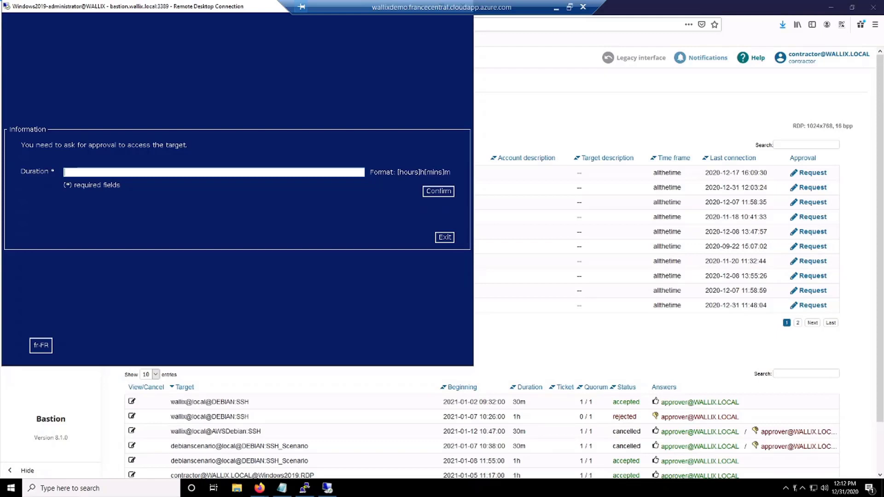
text(10m)
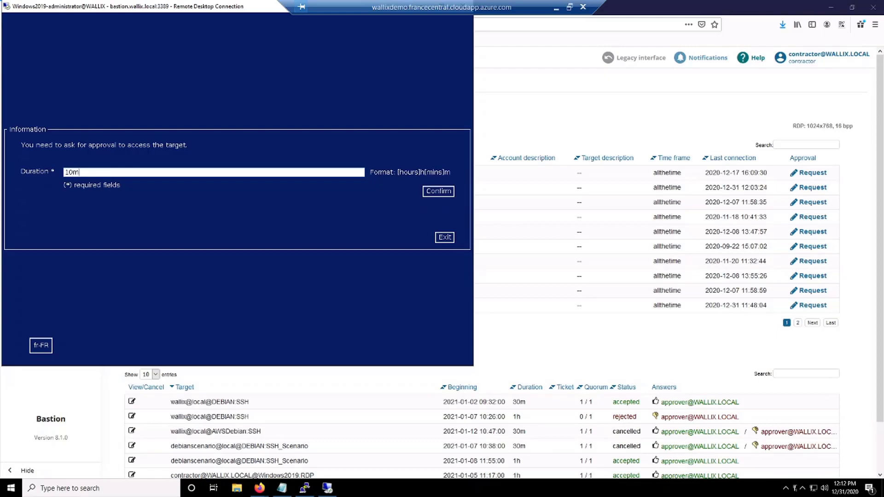
key(Return)
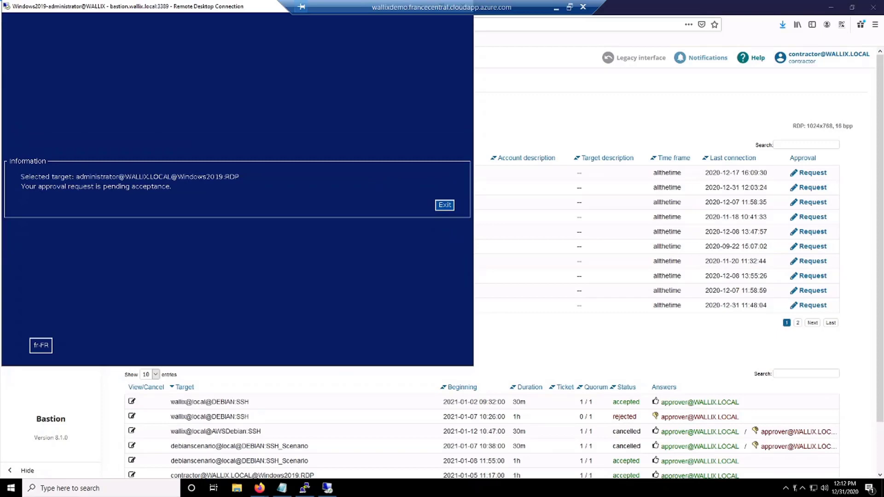
key(Return)
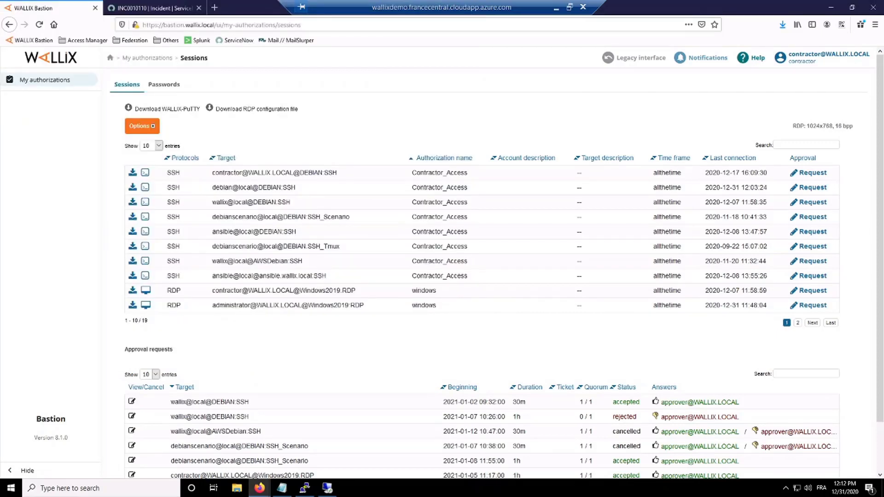
In the approver's window, approve the pending 10m Windows2019 RDP request with comment 'ok'.
mouse_move(260, 488)
click(304, 451)
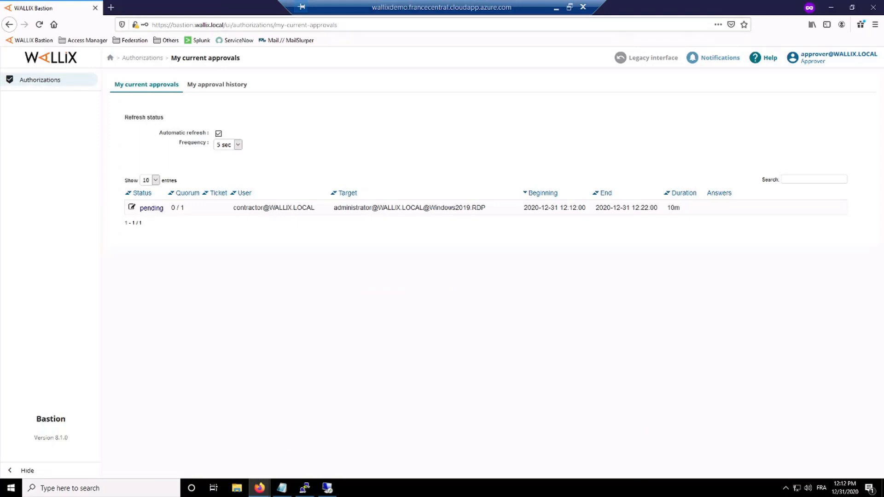
double_click(152, 209)
click(152, 208)
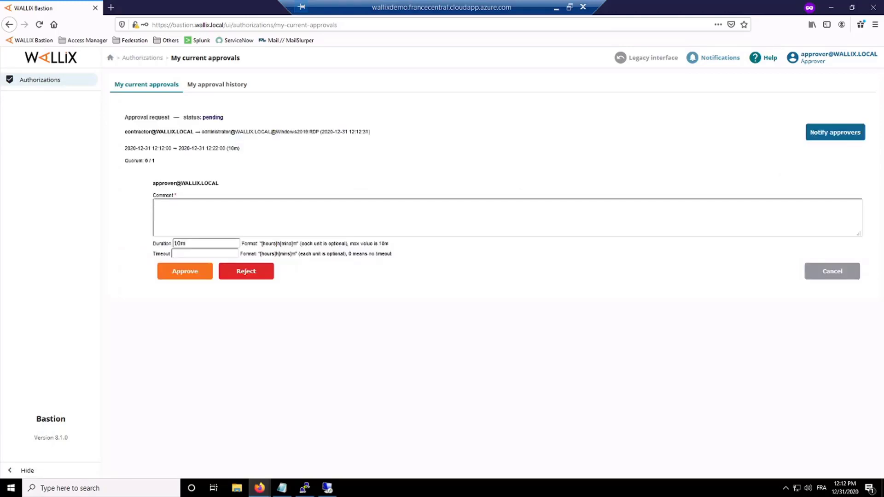
click(185, 271)
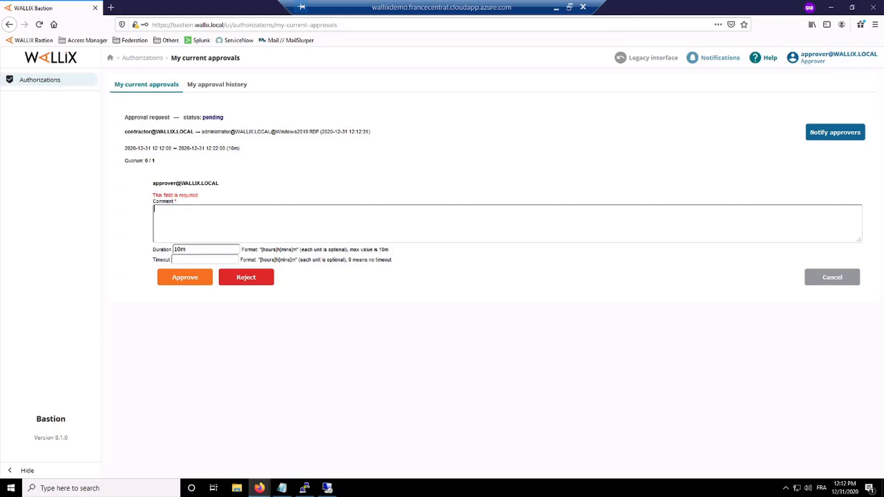
text(ok)
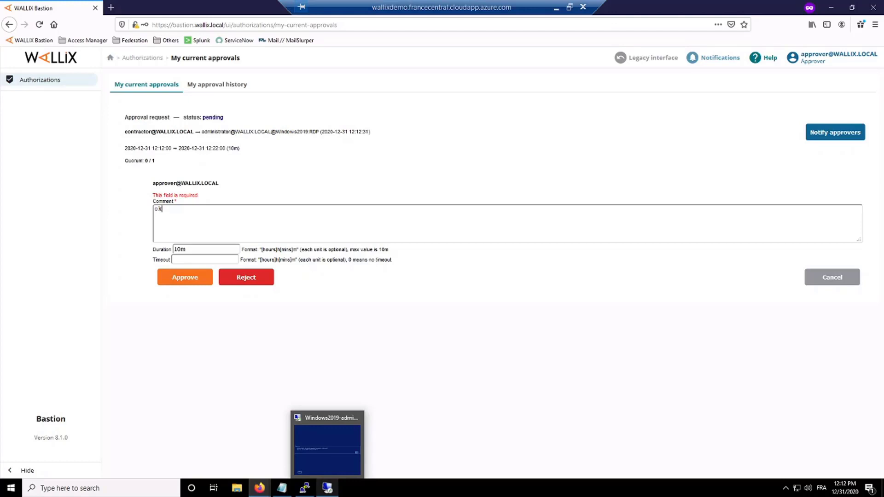
click(328, 488)
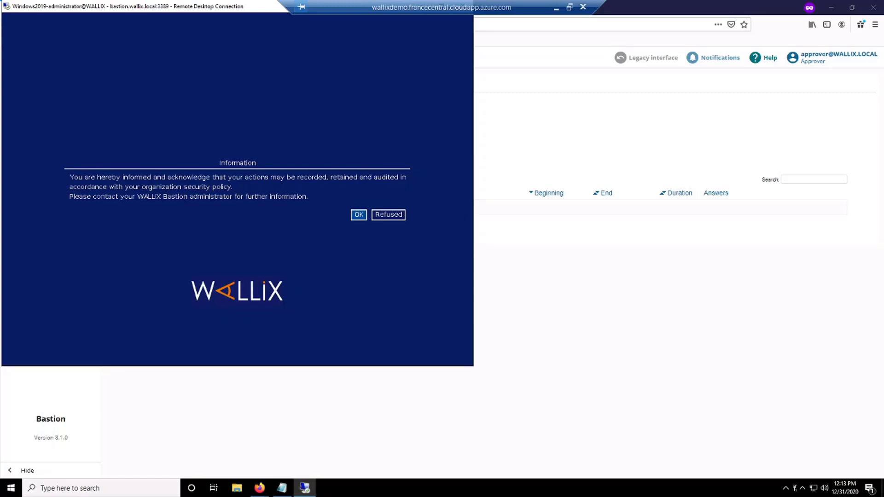
key(Return)
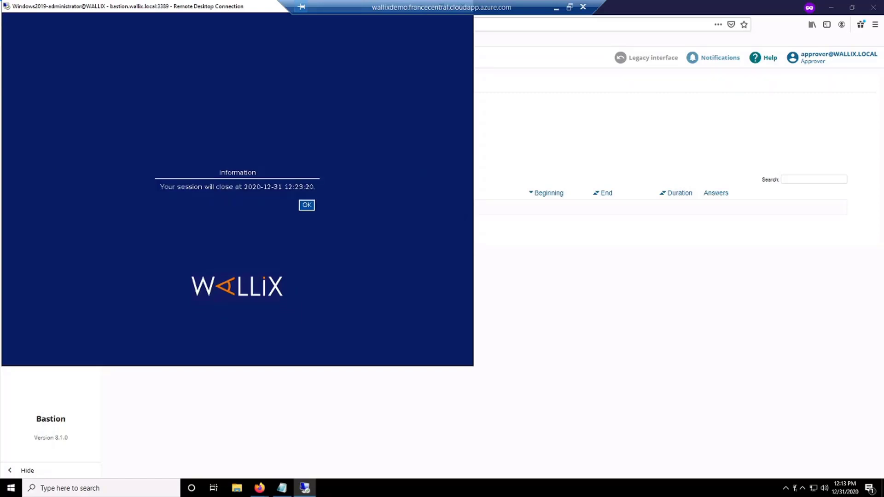
key(Return)
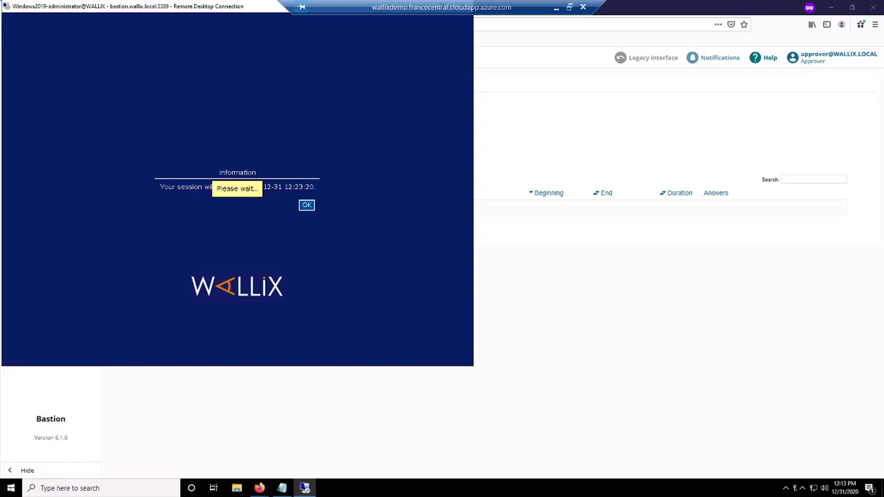